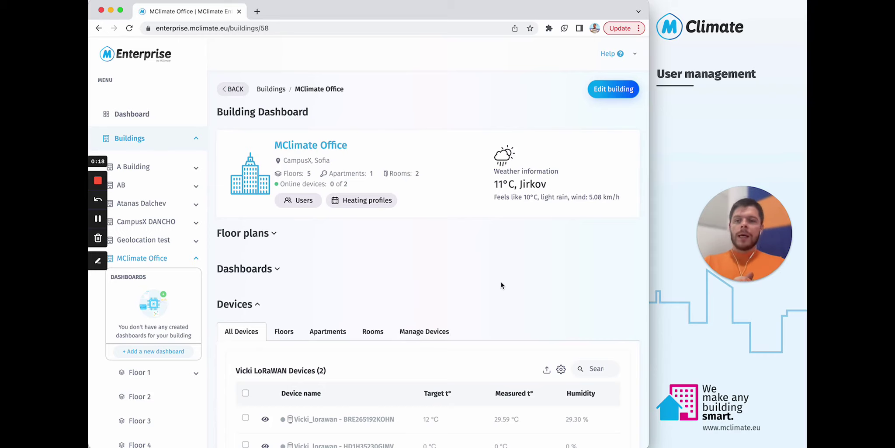
- Open the MClimate Office Users page, then bring up the Skitch building hierarchy diagram
{"action": "left_click", "coordinate": [310, 202]}
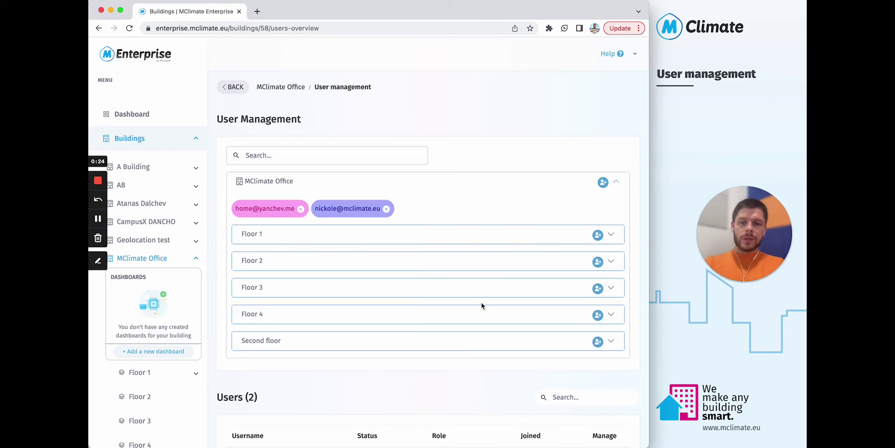
{"action": "key", "text": "super+Tab"}
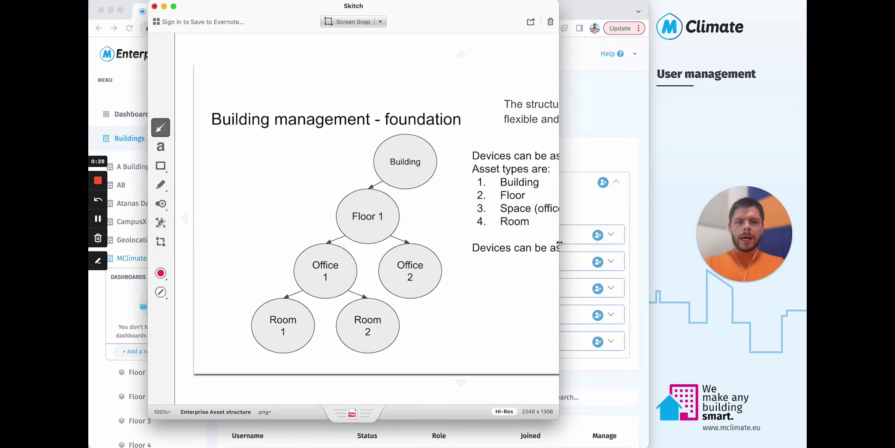
- Widen the Skitch window to reveal the full slide and indicate the Building, Floor 1 and Office 1 nodes
{"action": "left_click_drag", "start_coordinate": [559, 242], "coordinate": [708, 265]}
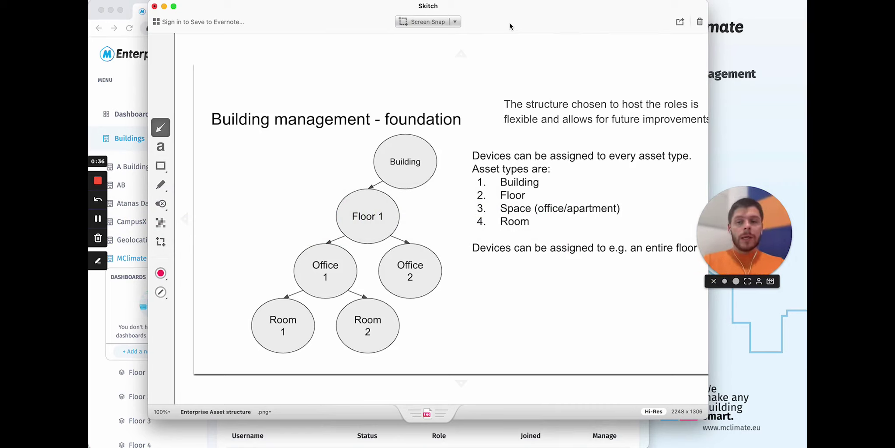
{"action": "left_click_drag", "start_coordinate": [391, 177], "coordinate": [376, 192]}
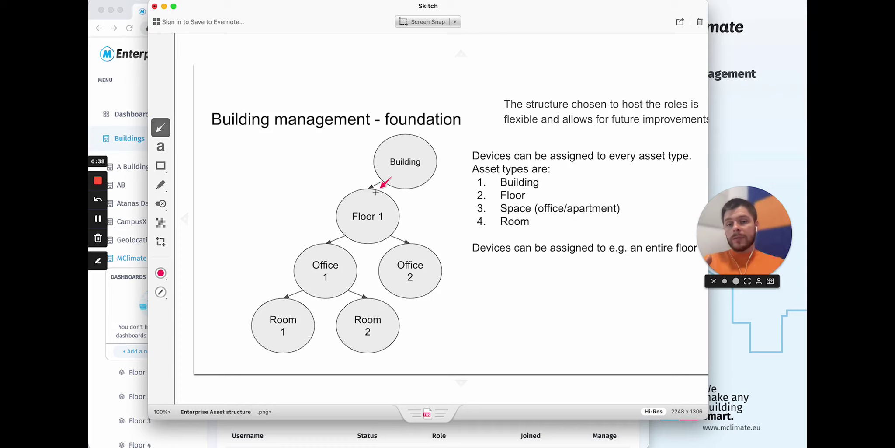
{"action": "left_click_drag", "start_coordinate": [425, 172], "coordinate": [369, 214]}
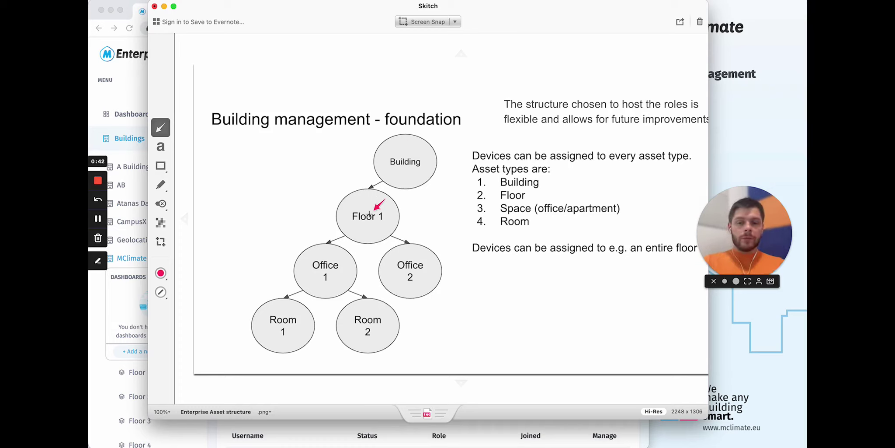
{"action": "left_click_drag", "start_coordinate": [350, 249], "coordinate": [318, 265]}
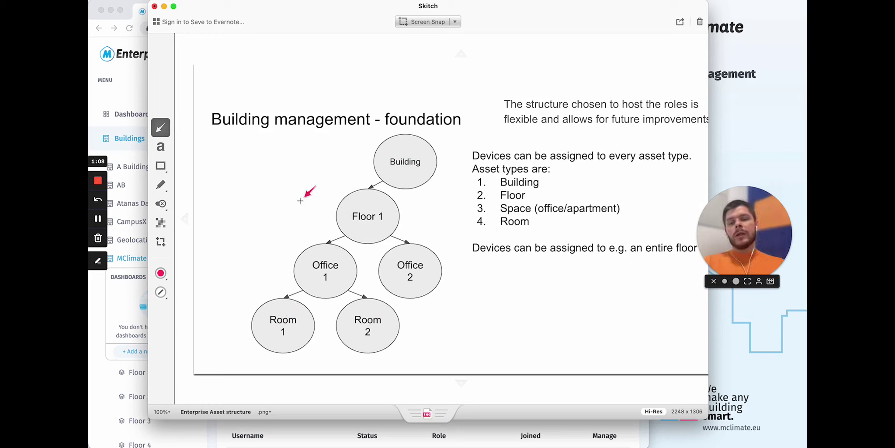
- Annotate the hierarchy with one red arrow at Office 1, discarding trial arrows at Floor 1 and Building
{"action": "left_click_drag", "start_coordinate": [223, 212], "coordinate": [327, 213]}
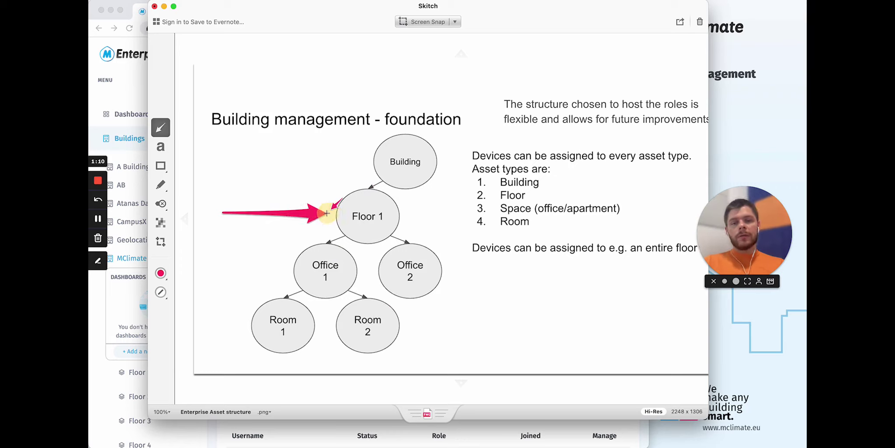
{"action": "key", "text": "Delete"}
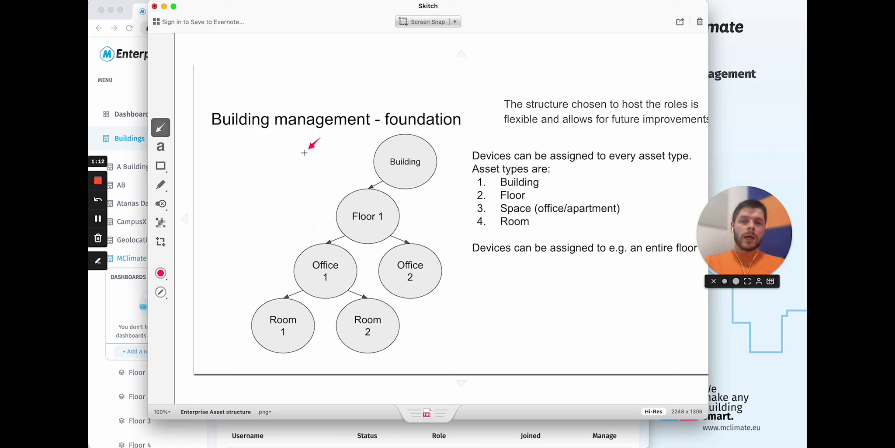
{"action": "left_click_drag", "start_coordinate": [264, 153], "coordinate": [361, 152]}
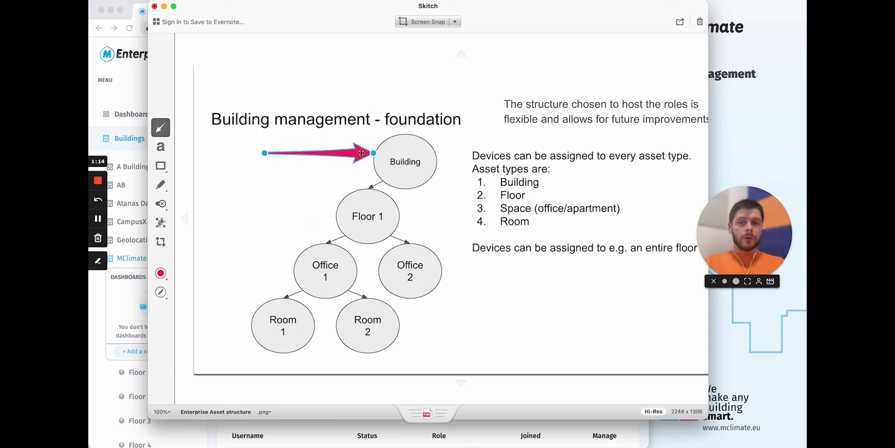
{"action": "key", "text": "Delete"}
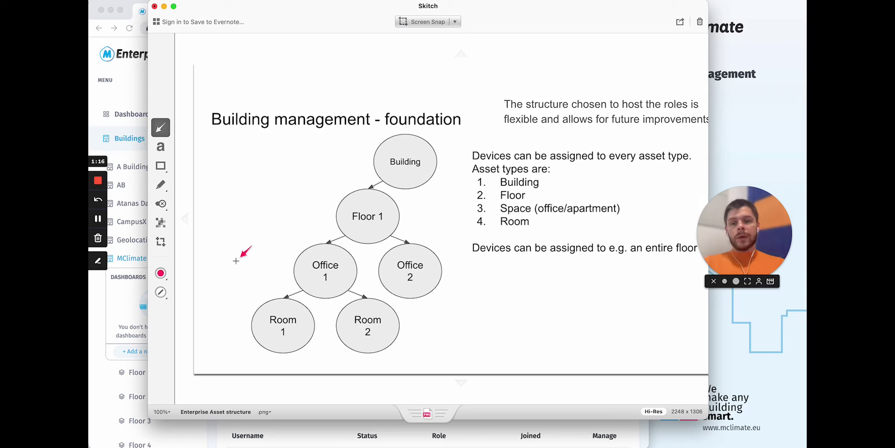
{"action": "left_click_drag", "start_coordinate": [232, 264], "coordinate": [287, 265]}
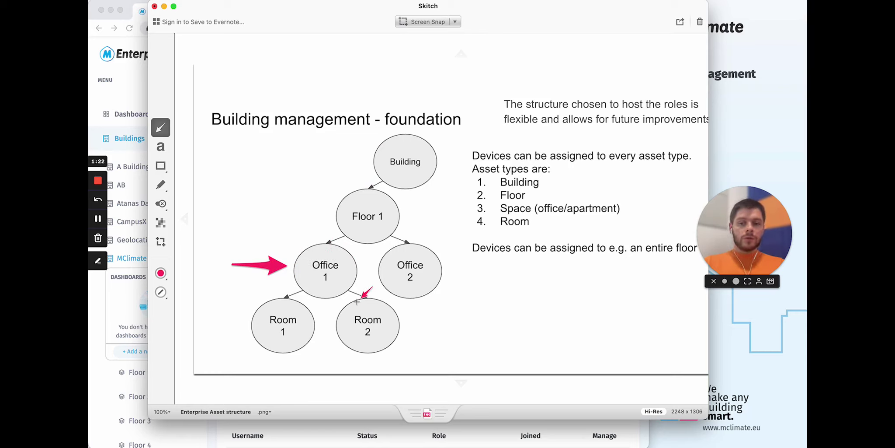
{"action": "left_click_drag", "start_coordinate": [270, 266], "coordinate": [265, 247]}
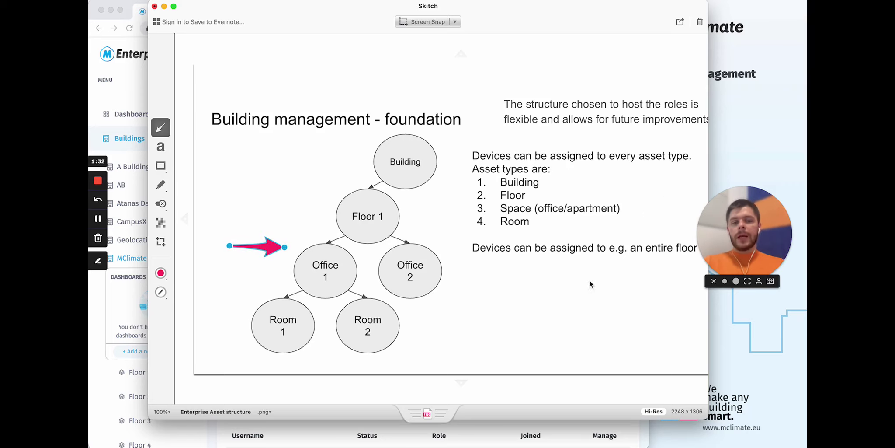
- Bring the user management page forward, move the diagram window aside, and scroll to the Users table
{"action": "left_click", "coordinate": [504, 422]}
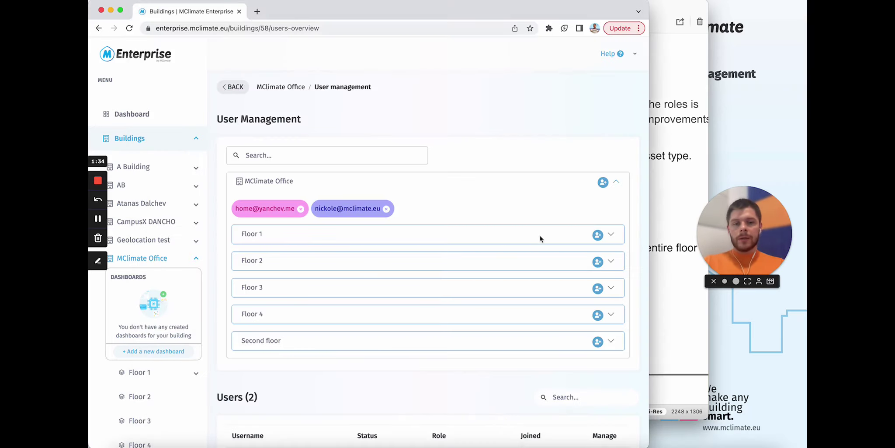
{"action": "key", "text": "super+Tab"}
{"action": "left_click_drag", "start_coordinate": [672, 9], "coordinate": [582, 25]}
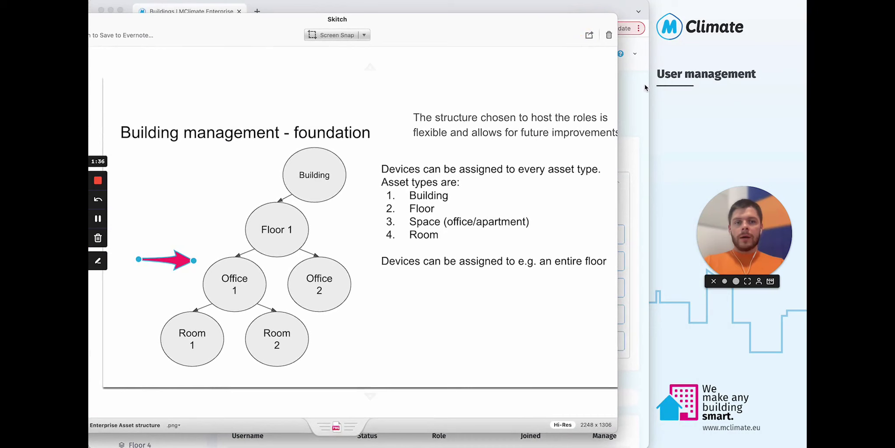
{"action": "left_click", "coordinate": [638, 89]}
{"action": "scroll", "coordinate": [473, 187], "scroll_direction": "down", "scroll_amount": 3}
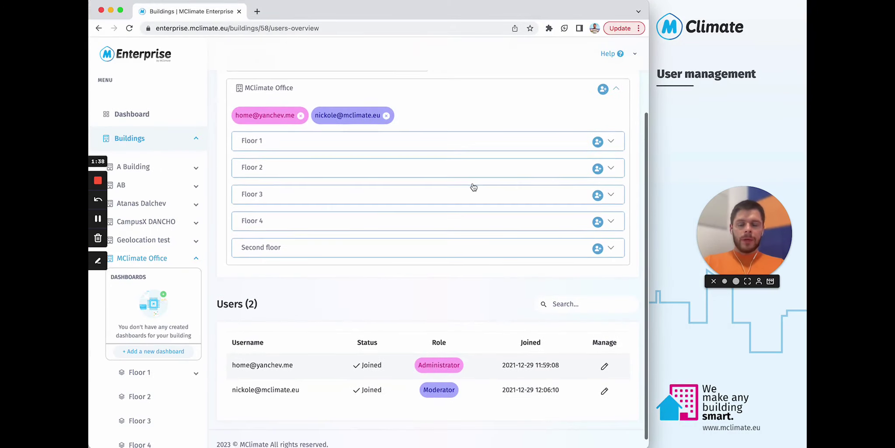
{"action": "scroll", "coordinate": [472, 186], "scroll_direction": "up", "scroll_amount": 3}
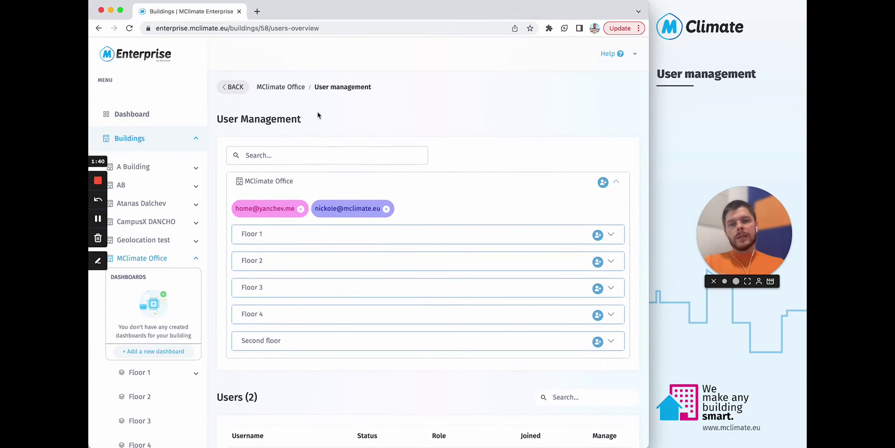
{"action": "scroll", "coordinate": [492, 114], "scroll_direction": "down", "scroll_amount": 1}
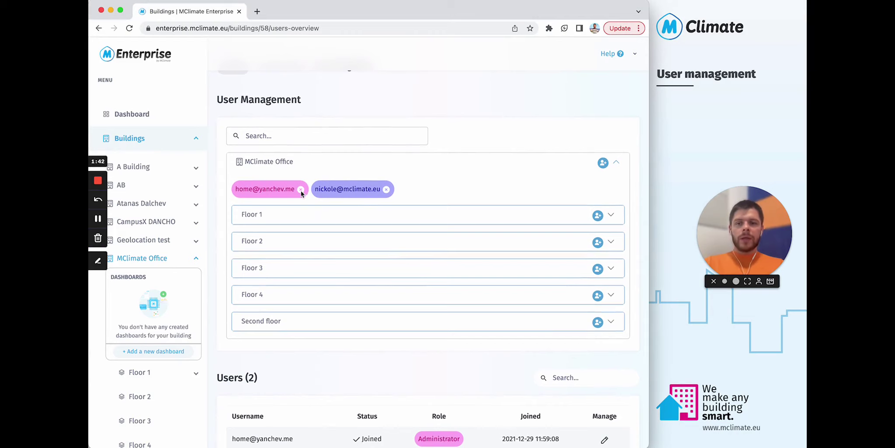
{"action": "scroll", "coordinate": [271, 196], "scroll_direction": "down", "scroll_amount": 4}
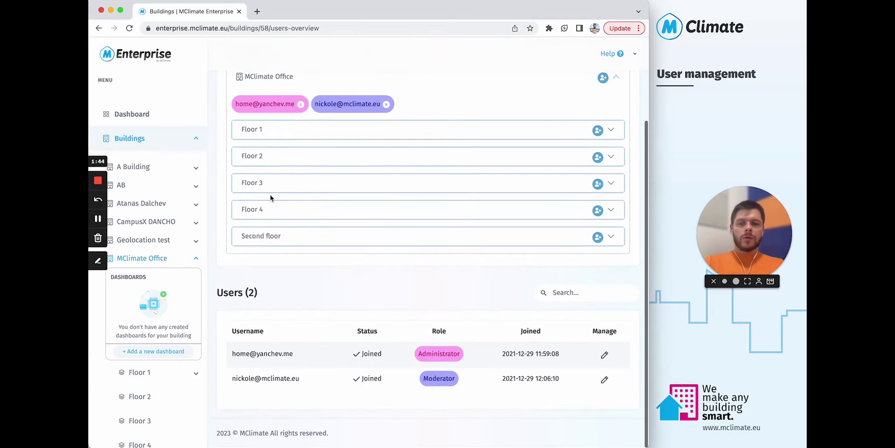
- Review both users' usernames, Administrator and Moderator roles and join dates, then return to the top
{"action": "left_click", "coordinate": [245, 357]}
{"action": "left_click_drag", "start_coordinate": [245, 356], "coordinate": [300, 356]}
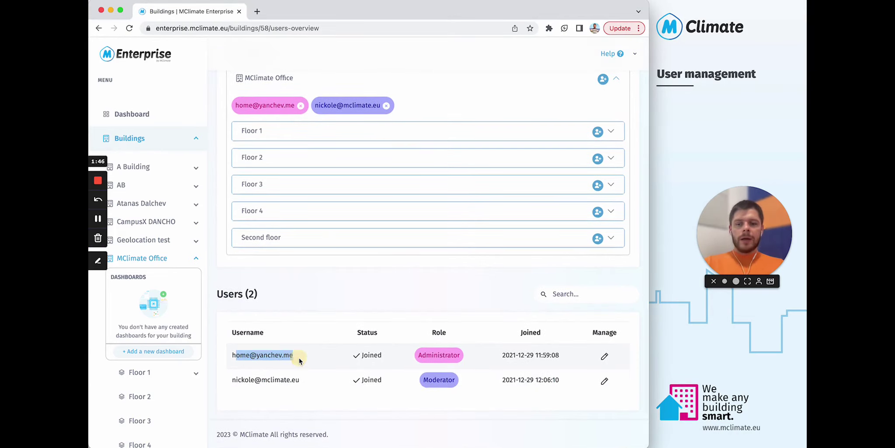
{"action": "left_click", "coordinate": [300, 356]}
{"action": "left_click_drag", "start_coordinate": [245, 355], "coordinate": [309, 354]}
{"action": "left_click", "coordinate": [392, 358]}
{"action": "left_click", "coordinate": [478, 358]}
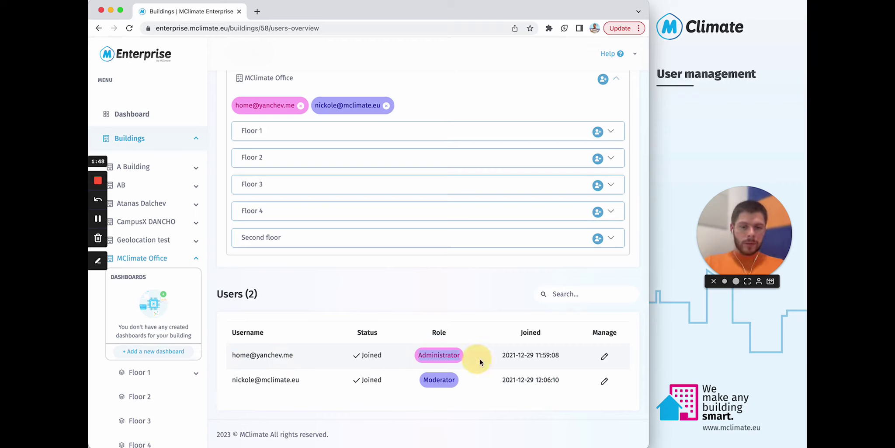
{"action": "left_click_drag", "start_coordinate": [501, 356], "coordinate": [570, 358]}
{"action": "left_click", "coordinate": [569, 357]}
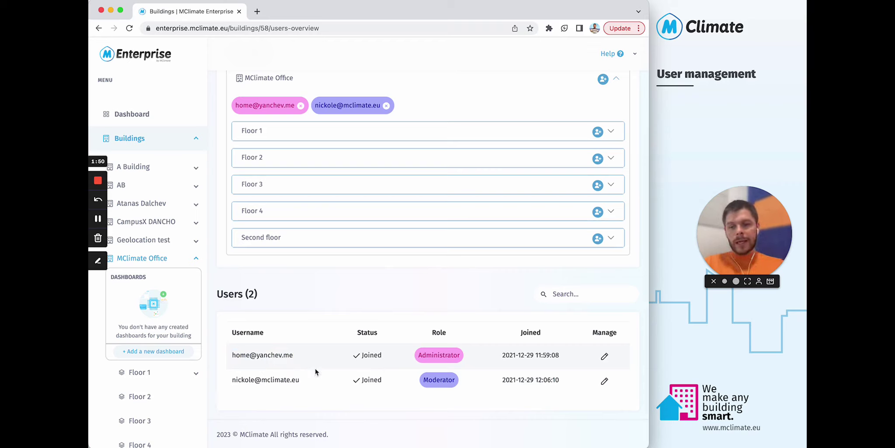
{"action": "left_click_drag", "start_coordinate": [262, 379], "coordinate": [287, 379]}
{"action": "left_click", "coordinate": [423, 379]}
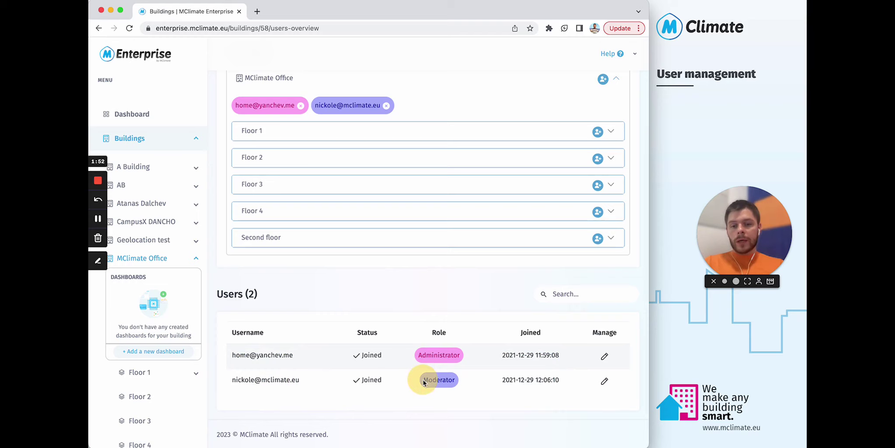
{"action": "left_click", "coordinate": [514, 380]}
{"action": "scroll", "coordinate": [470, 176], "scroll_direction": "up", "scroll_amount": 3}
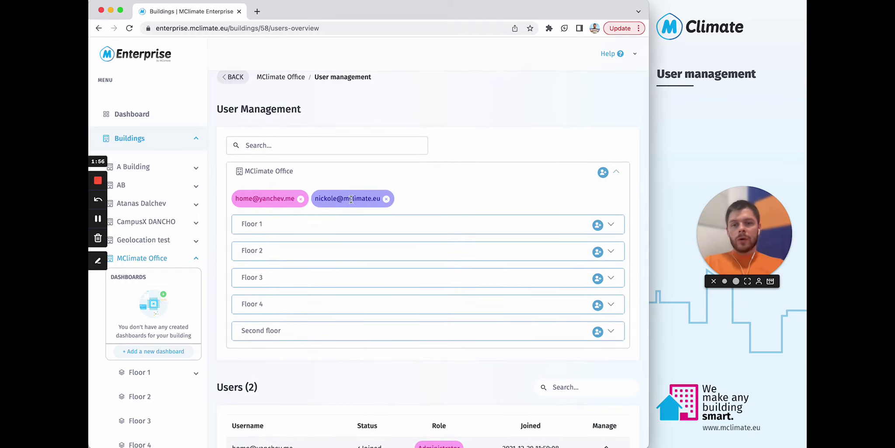
{"action": "left_click_drag", "start_coordinate": [314, 200], "coordinate": [369, 196]}
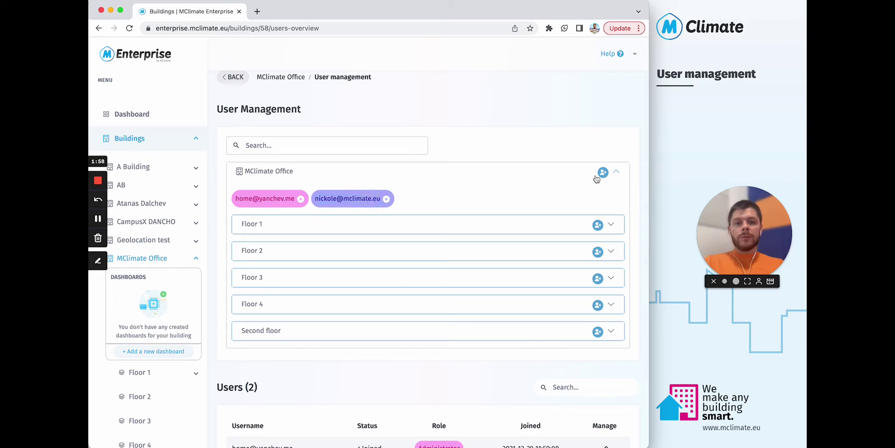
- Expand Floor 1 in the building hierarchy to show its assigned users
{"action": "left_click", "coordinate": [620, 171]}
{"action": "left_click", "coordinate": [620, 174]}
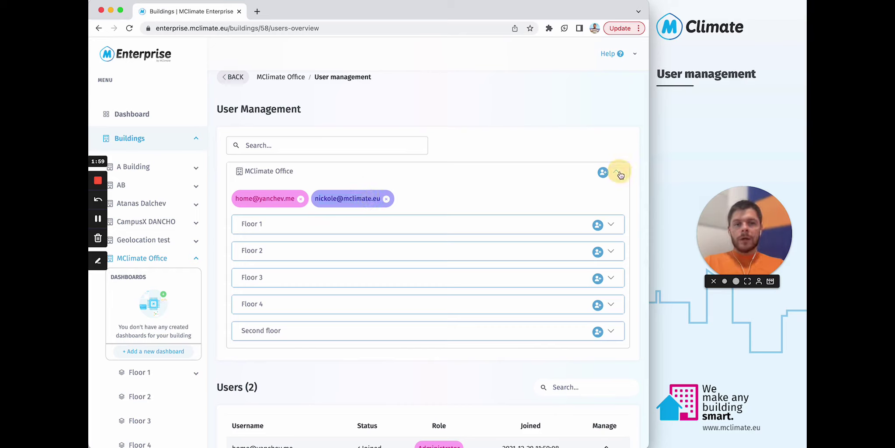
{"action": "left_click", "coordinate": [611, 224]}
{"action": "left_click", "coordinate": [612, 224]}
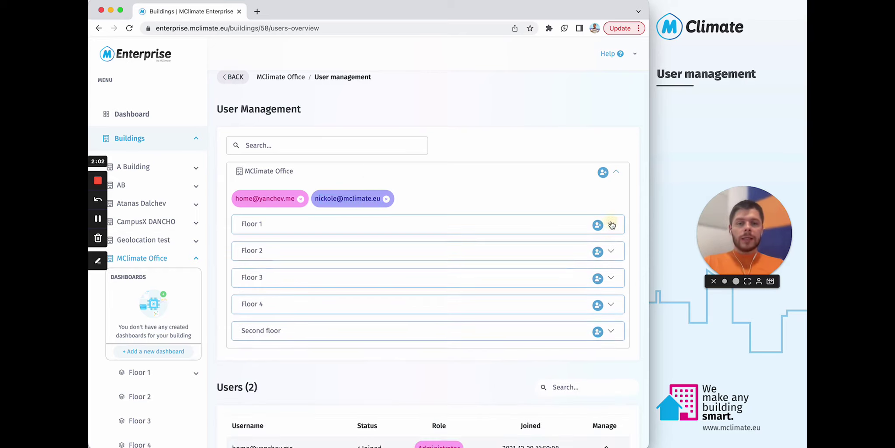
{"action": "left_click", "coordinate": [611, 225]}
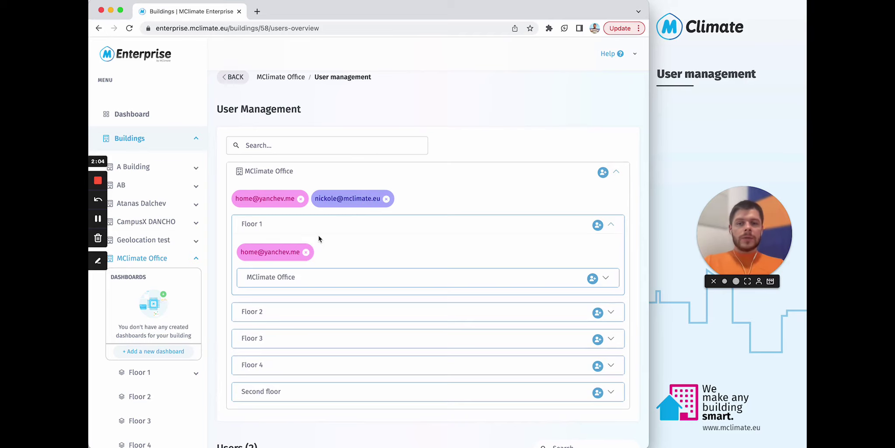
- Open the Add new user to Floor 1 dialog and enter the test user's e-mail
{"action": "left_click", "coordinate": [598, 226]}
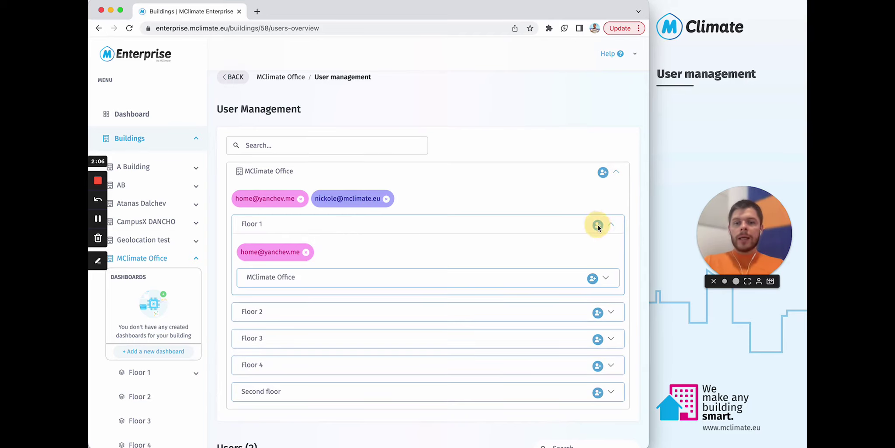
{"action": "left_click", "coordinate": [382, 230]}
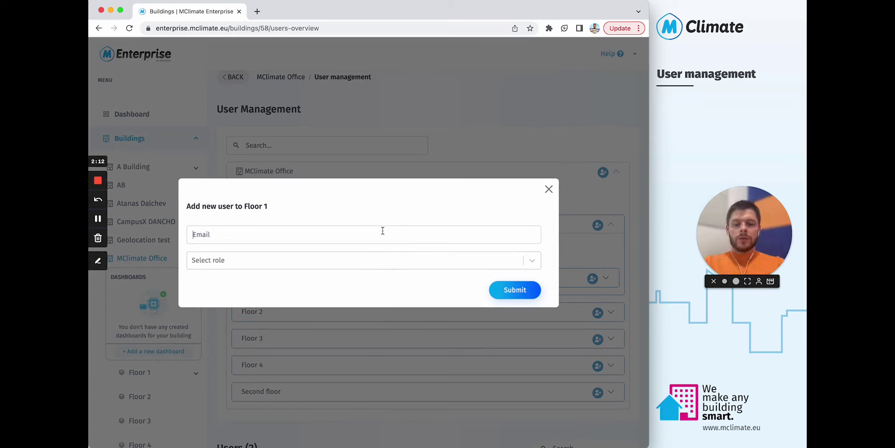
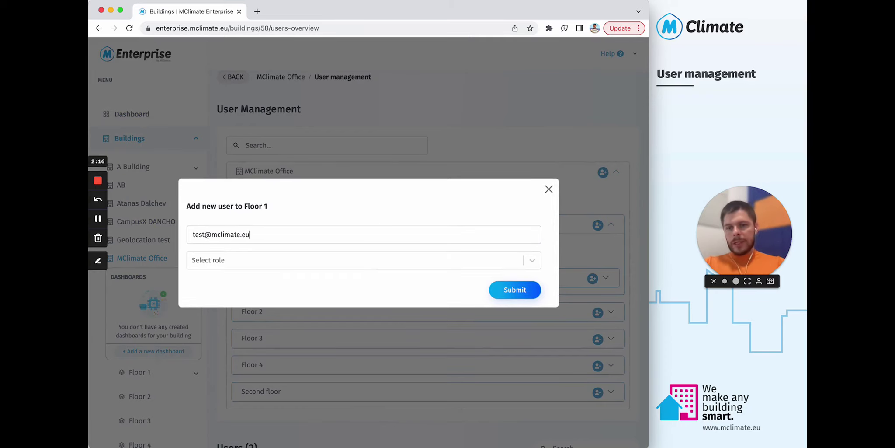
- Finish the test user's e-mail and pick Moderator from the Select role list
{"action": "key", "text": "Tab"}
{"action": "key", "text": "Down"}
{"action": "key", "text": "Down"}
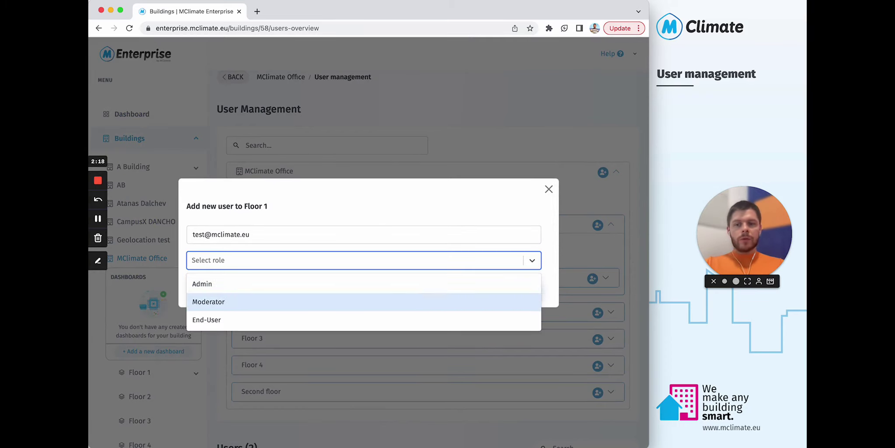
{"action": "key", "text": "Up"}
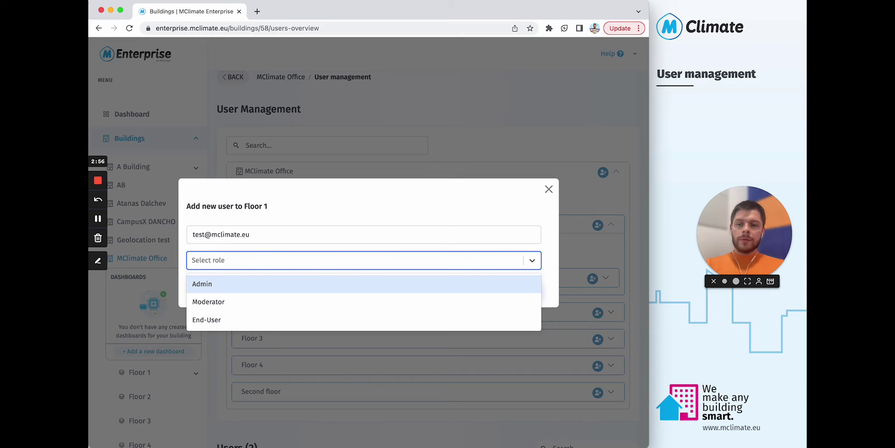
{"action": "left_click", "coordinate": [224, 301]}
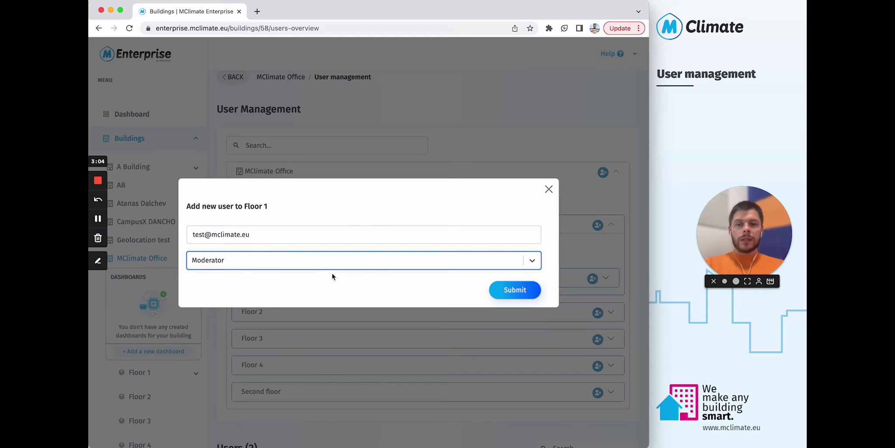
{"action": "key", "text": "super+Tab"}
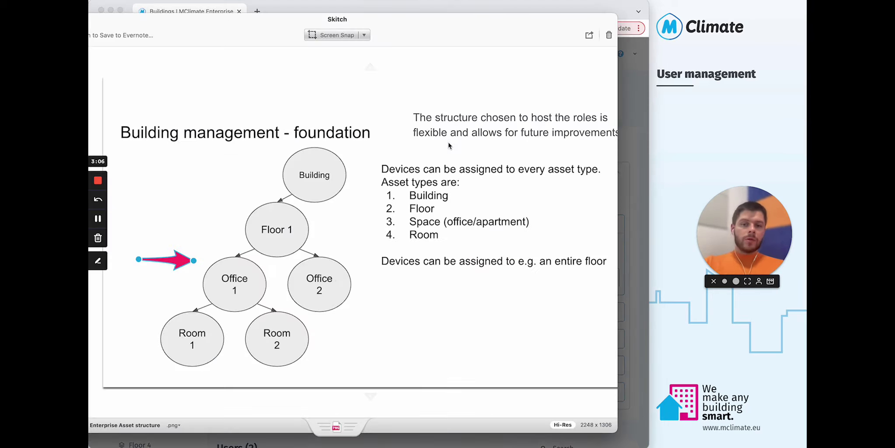
{"action": "key", "text": "super+Tab"}
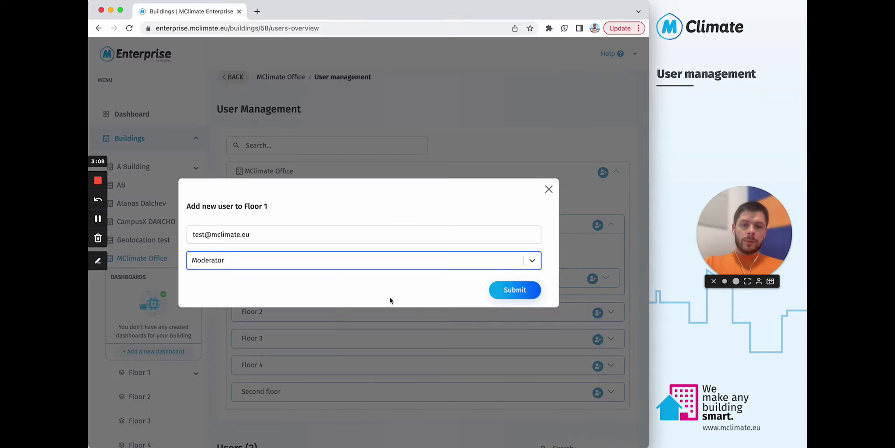
- Switch the pending user's role from Moderator to End-User, rechecking the e-mail field
{"action": "left_click", "coordinate": [356, 262]}
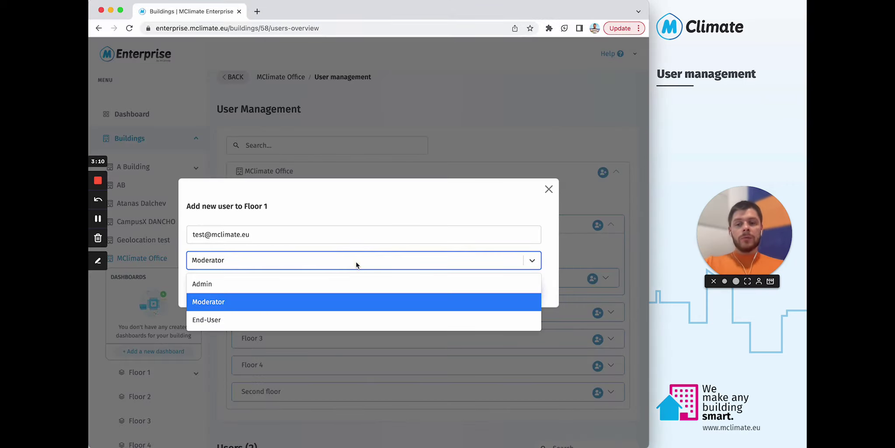
{"action": "left_click", "coordinate": [356, 262]}
{"action": "left_click", "coordinate": [355, 261]}
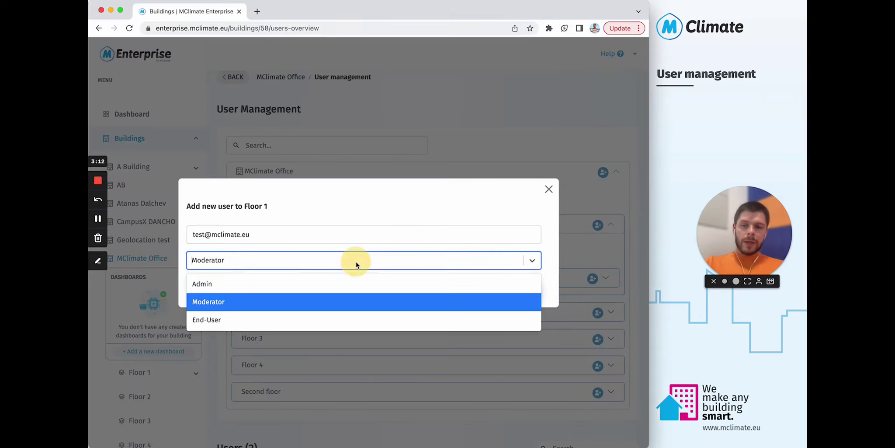
{"action": "left_click", "coordinate": [299, 323]}
{"action": "left_click", "coordinate": [309, 278]}
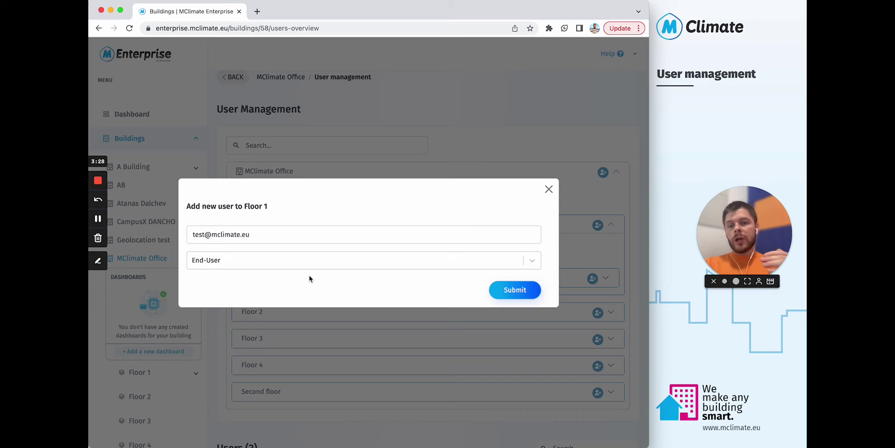
{"action": "triple_click", "coordinate": [278, 236]}
{"action": "left_click", "coordinate": [281, 236]}
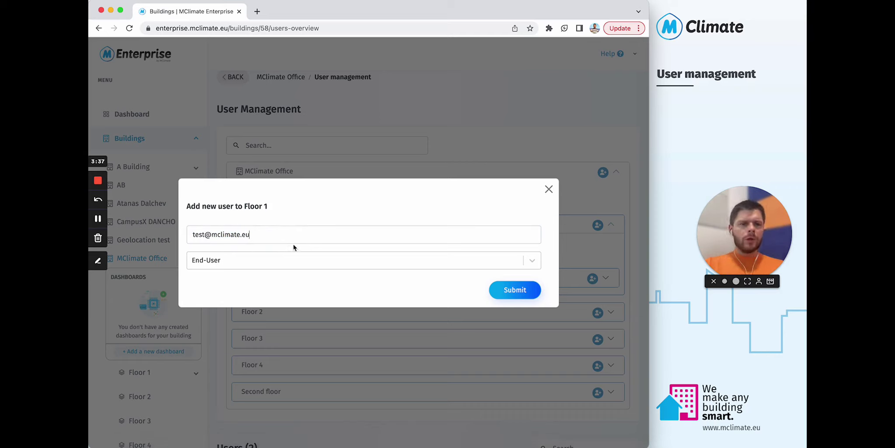
{"action": "left_click", "coordinate": [278, 266]}
{"action": "left_click", "coordinate": [230, 327]}
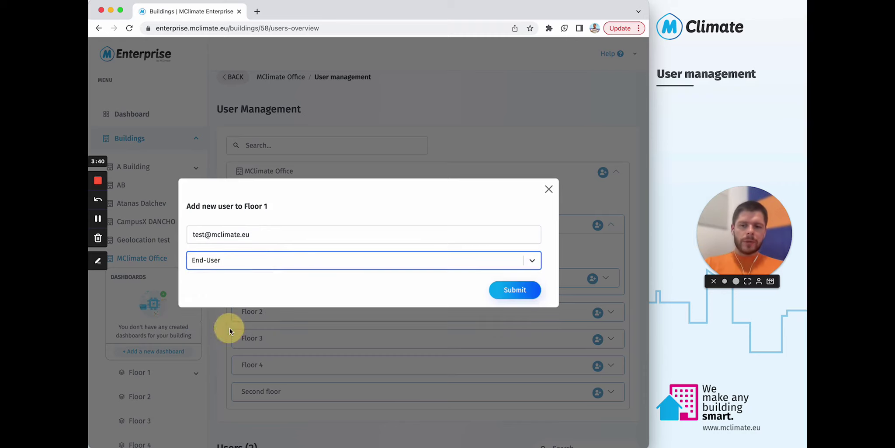
- Submit the test user as End-User and expand Floor 1 to see the new entry
{"action": "left_click", "coordinate": [508, 285]}
{"action": "left_click", "coordinate": [611, 224]}
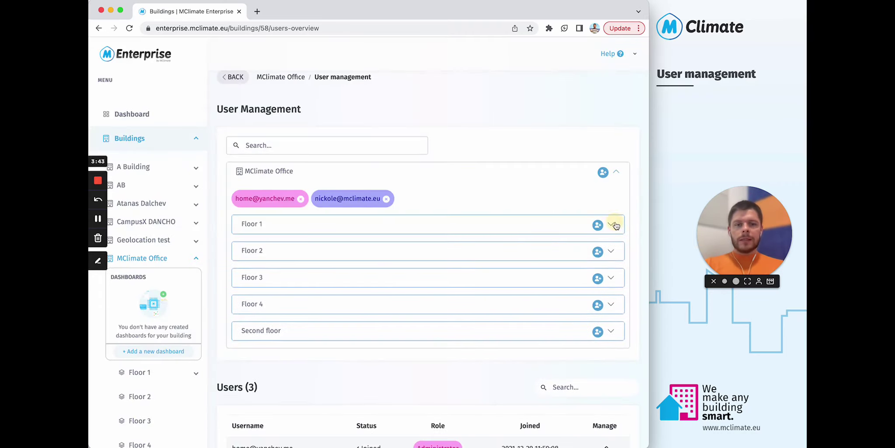
{"action": "left_click", "coordinate": [329, 252]}
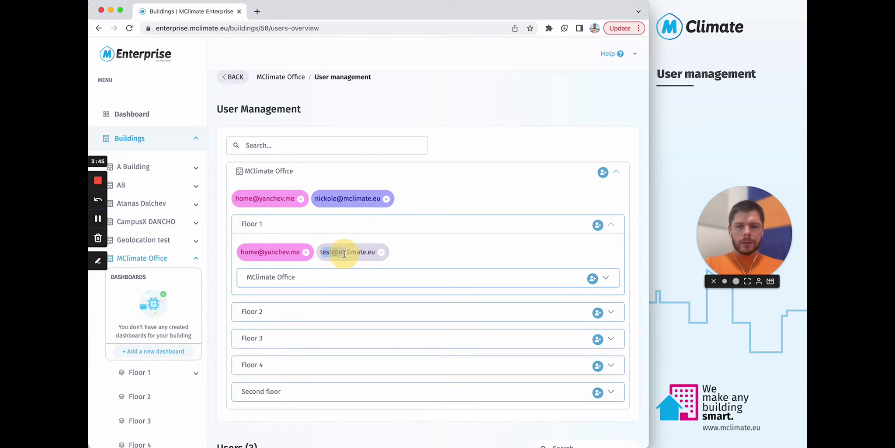
- Review the Users table's three entries, their roles and joined dates
{"action": "scroll", "coordinate": [341, 249], "scroll_direction": "down", "scroll_amount": 2}
{"action": "scroll", "coordinate": [328, 217], "scroll_direction": "down", "scroll_amount": 5}
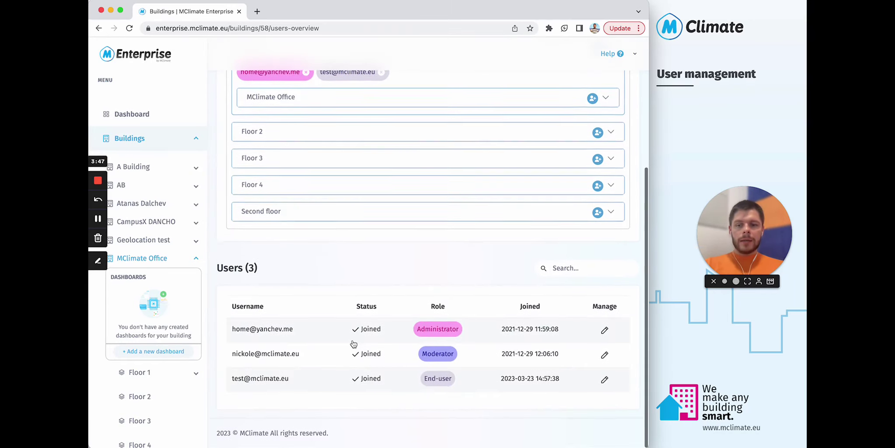
{"action": "left_click_drag", "start_coordinate": [425, 379], "coordinate": [565, 380]}
{"action": "left_click", "coordinate": [370, 380]}
{"action": "left_click", "coordinate": [567, 380]}
{"action": "scroll", "coordinate": [568, 380], "scroll_direction": "up", "scroll_amount": 3}
{"action": "scroll", "coordinate": [568, 384], "scroll_direction": "down", "scroll_amount": 3}
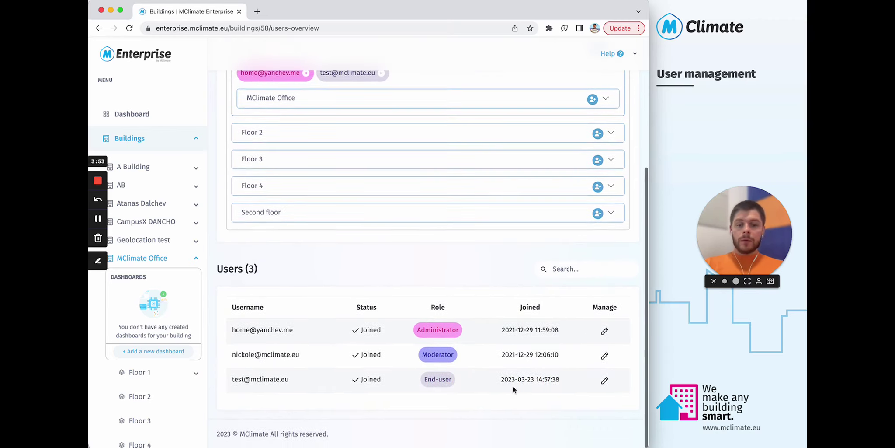
{"action": "left_click_drag", "start_coordinate": [503, 385], "coordinate": [580, 382]}
{"action": "left_click", "coordinate": [580, 383]}
{"action": "scroll", "coordinate": [580, 382], "scroll_direction": "up", "scroll_amount": 5}
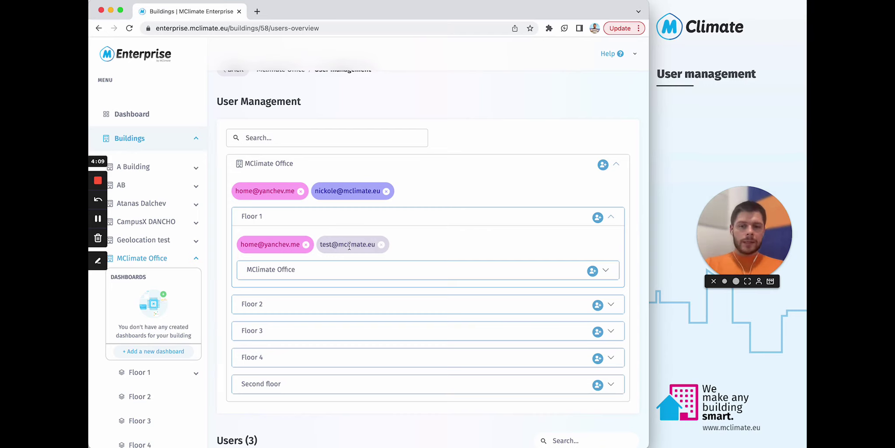
- Expand Floor 2 and Floor 3 to check their assigned users
{"action": "scroll", "coordinate": [350, 245], "scroll_direction": "down", "scroll_amount": 3}
{"action": "scroll", "coordinate": [350, 245], "scroll_direction": "down", "scroll_amount": 3}
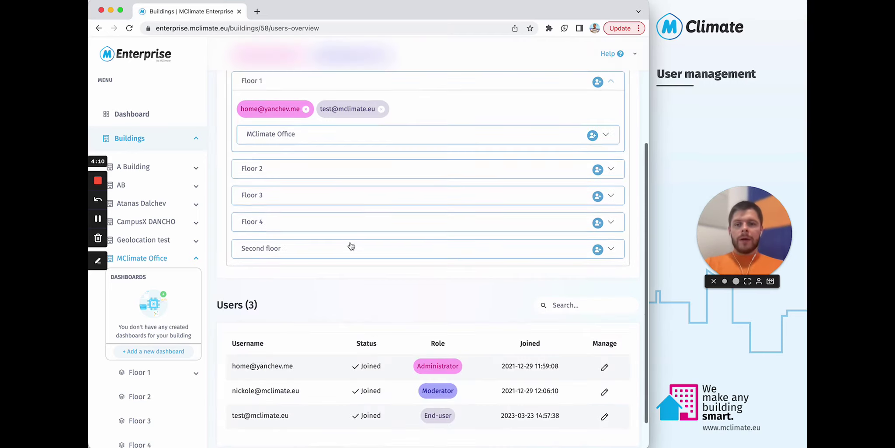
{"action": "left_click", "coordinate": [615, 170]}
{"action": "scroll", "coordinate": [361, 194], "scroll_direction": "down", "scroll_amount": 3}
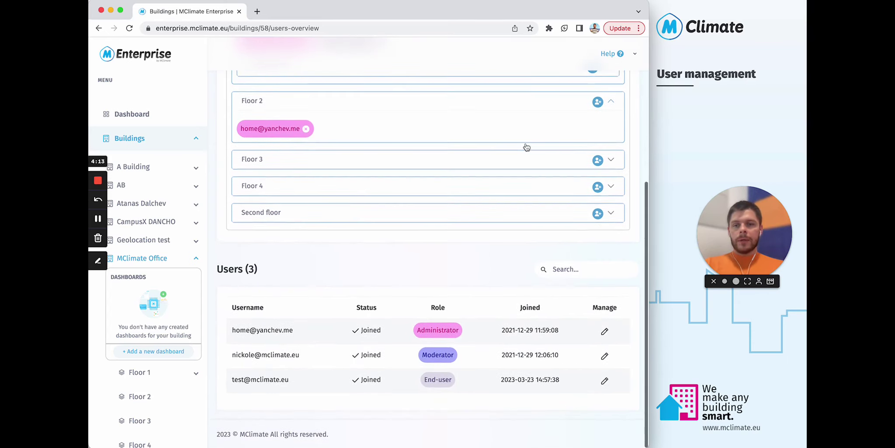
{"action": "left_click", "coordinate": [610, 161]}
{"action": "scroll", "coordinate": [472, 286], "scroll_direction": "down", "scroll_amount": 2}
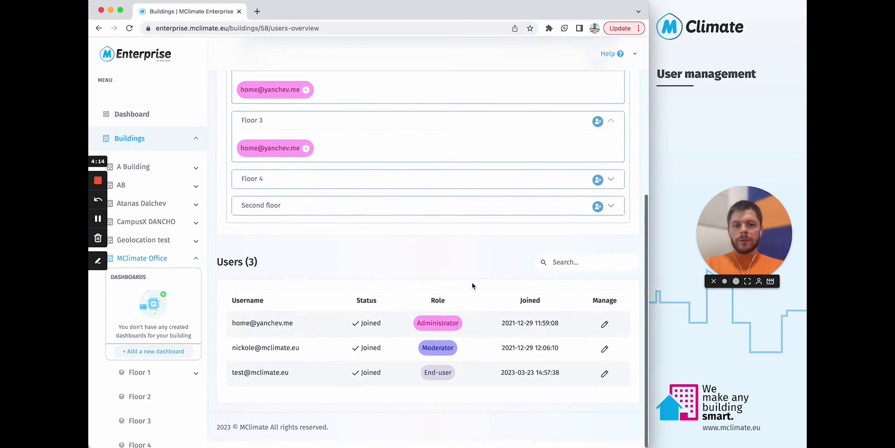
- Change the Moderator user's role to Admin, submit, and check the updated Users table
{"action": "left_click", "coordinate": [605, 354]}
{"action": "left_click", "coordinate": [322, 148]}
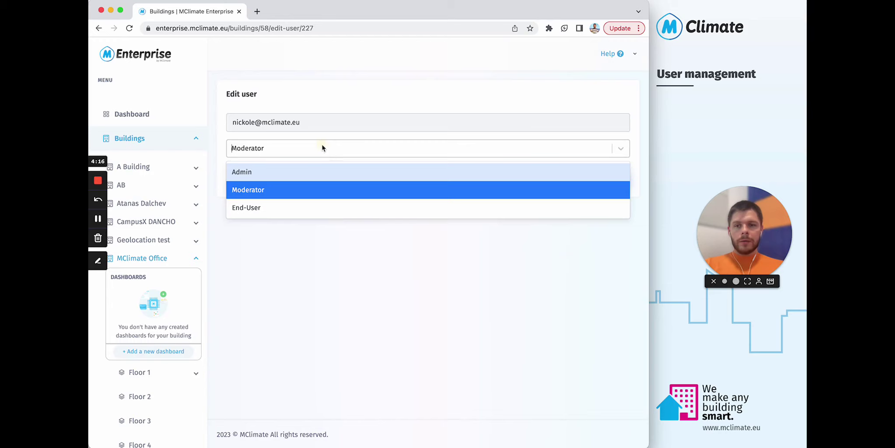
{"action": "left_click", "coordinate": [268, 173]}
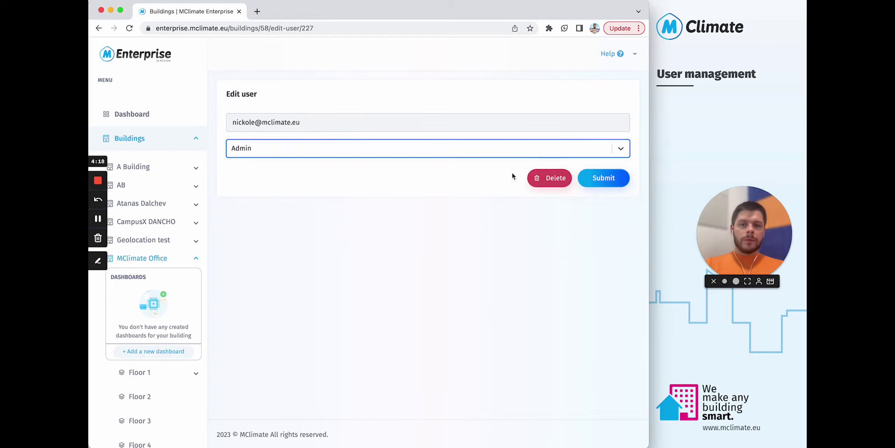
{"action": "left_click", "coordinate": [593, 179]}
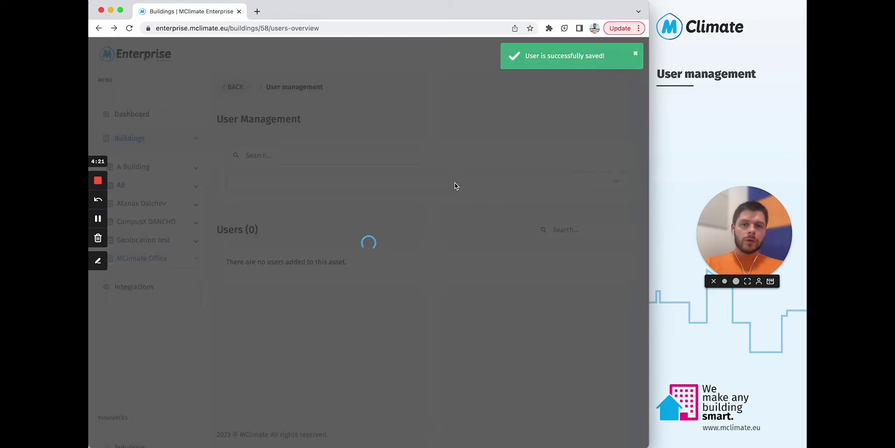
{"action": "scroll", "coordinate": [324, 275], "scroll_direction": "down", "scroll_amount": 3}
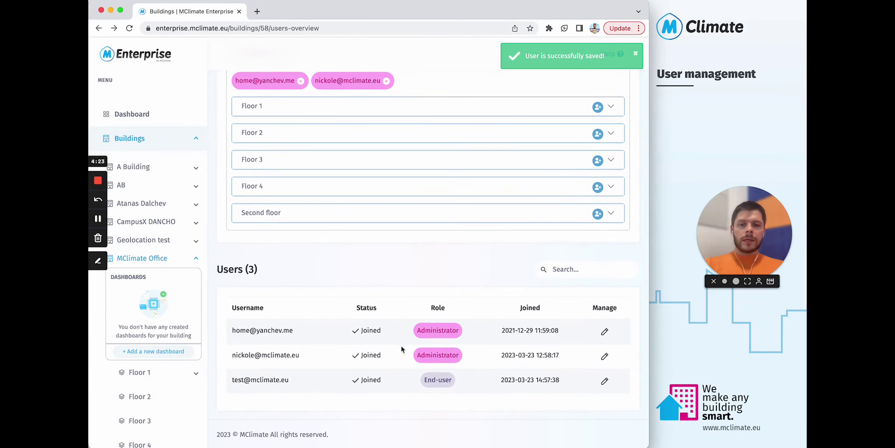
{"action": "left_click_drag", "start_coordinate": [562, 356], "coordinate": [493, 360]}
{"action": "left_click", "coordinate": [498, 359]}
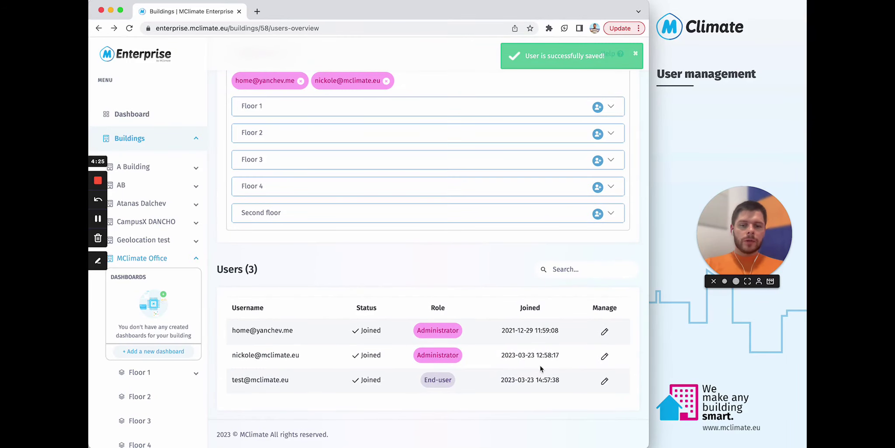
{"action": "scroll", "coordinate": [489, 354], "scroll_direction": "up", "scroll_amount": 2}
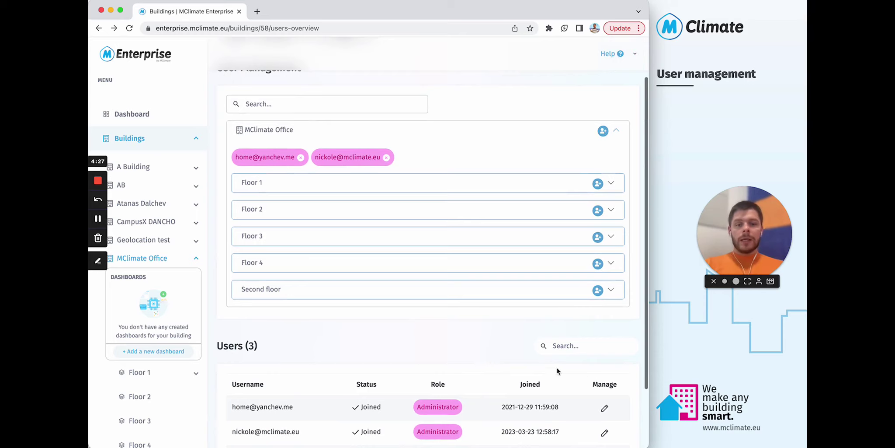
- Delete the test End-user from the building, confirming the deletion
{"action": "scroll", "coordinate": [588, 411], "scroll_direction": "down", "scroll_amount": 2}
{"action": "left_click", "coordinate": [604, 393]}
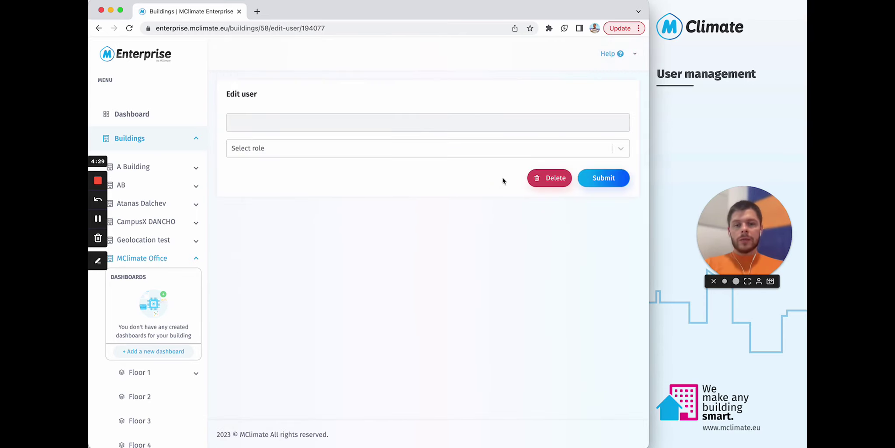
{"action": "left_click", "coordinate": [549, 184]}
{"action": "left_click", "coordinate": [395, 270]}
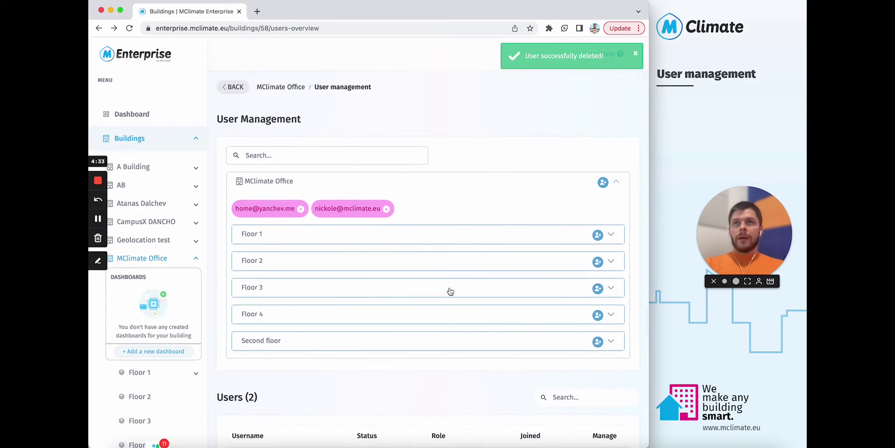
- Set the second user's role back to Moderator and submit
{"action": "scroll", "coordinate": [451, 291], "scroll_direction": "down", "scroll_amount": 3}
{"action": "left_click", "coordinate": [605, 381]}
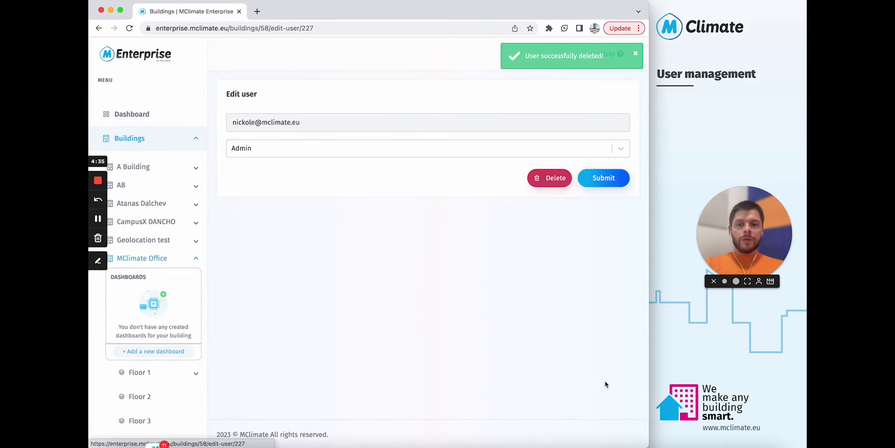
{"action": "left_click", "coordinate": [417, 148]}
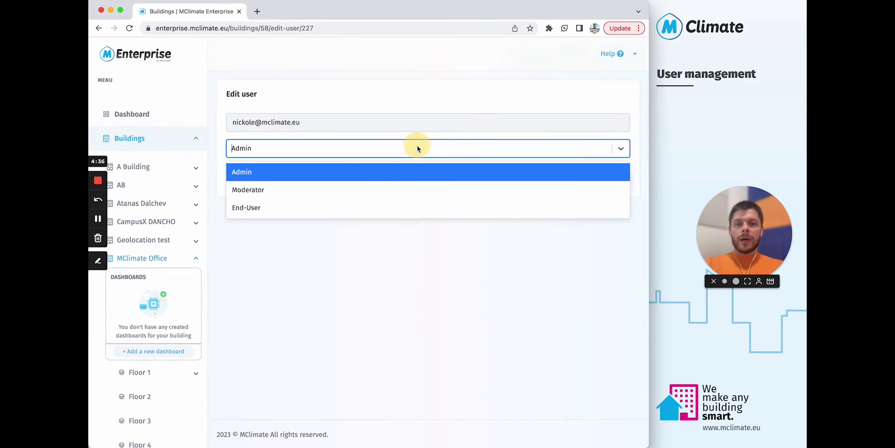
{"action": "left_click", "coordinate": [376, 190]}
{"action": "left_click", "coordinate": [599, 179]}
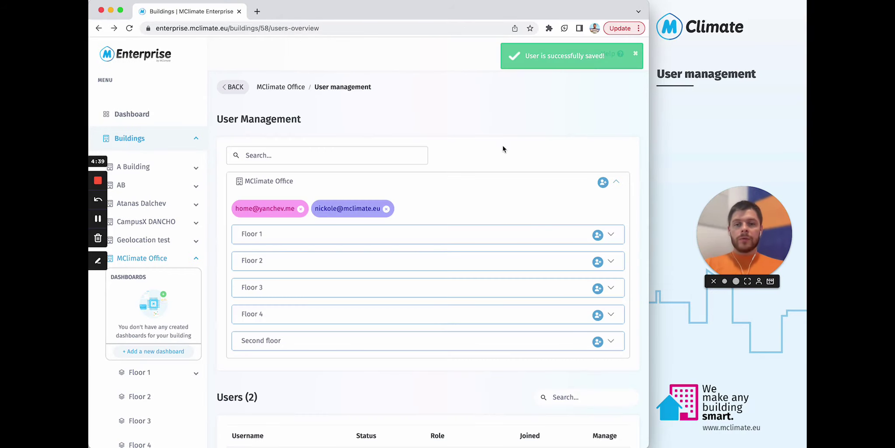